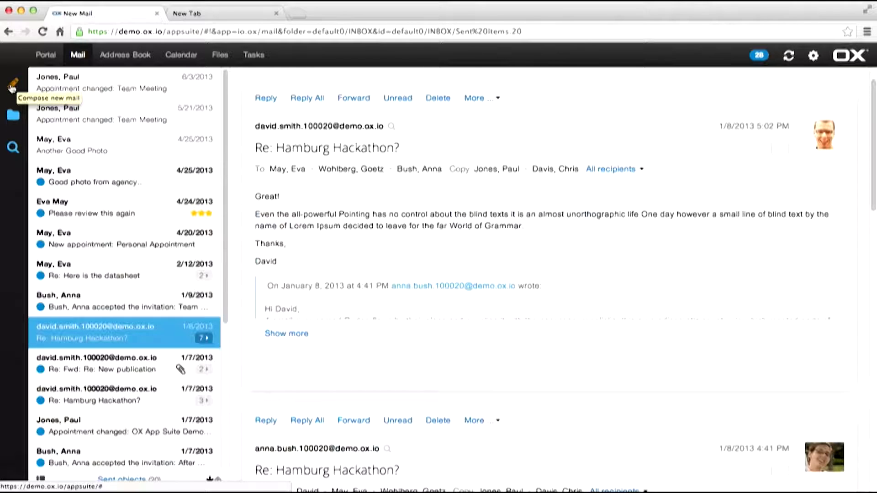
Step: Compose a new mail and add the suggested contact matching "ev" as the main recipient
{"action": "left_click", "coordinate": [12, 87]}
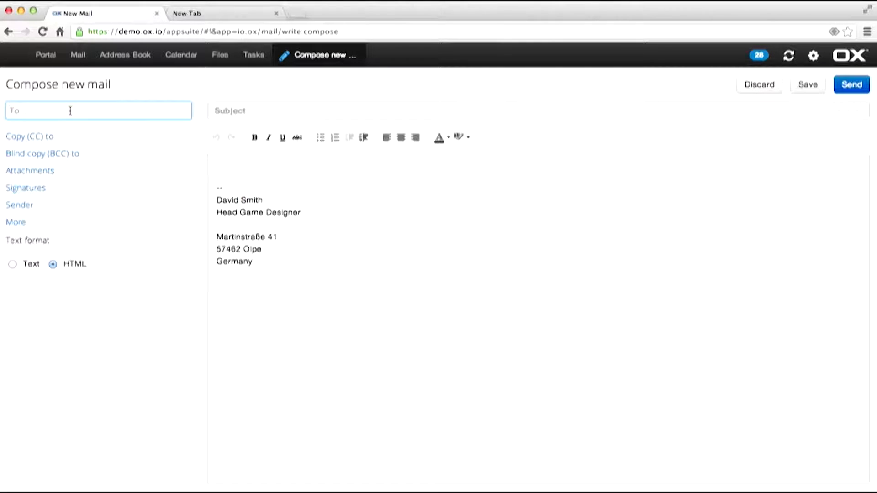
{"action": "type", "text": "ev"}
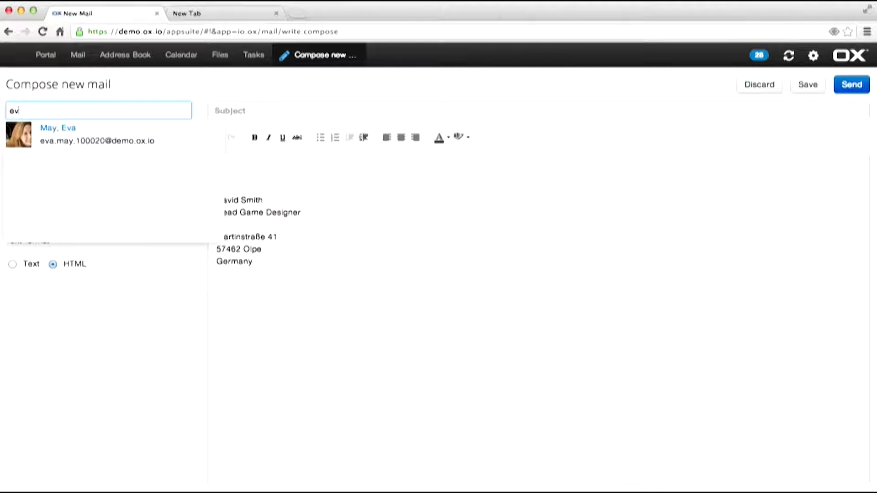
{"action": "key", "text": "BackSpace"}
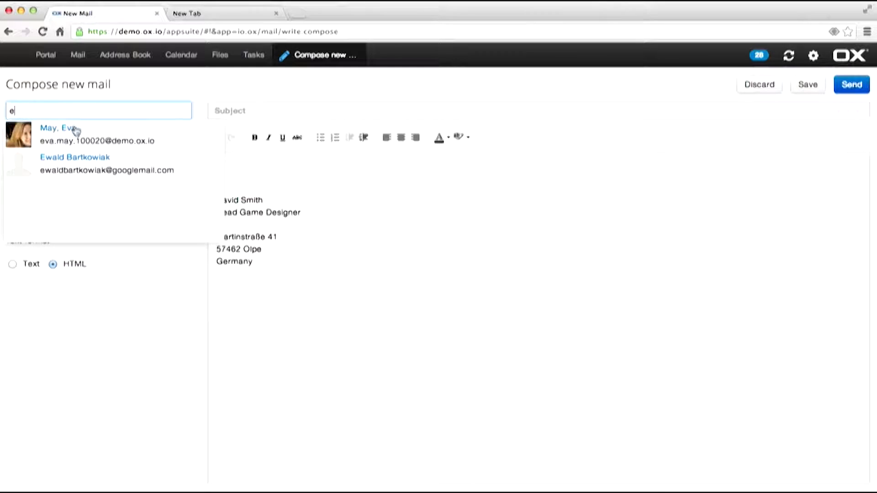
{"action": "type", "text": "v"}
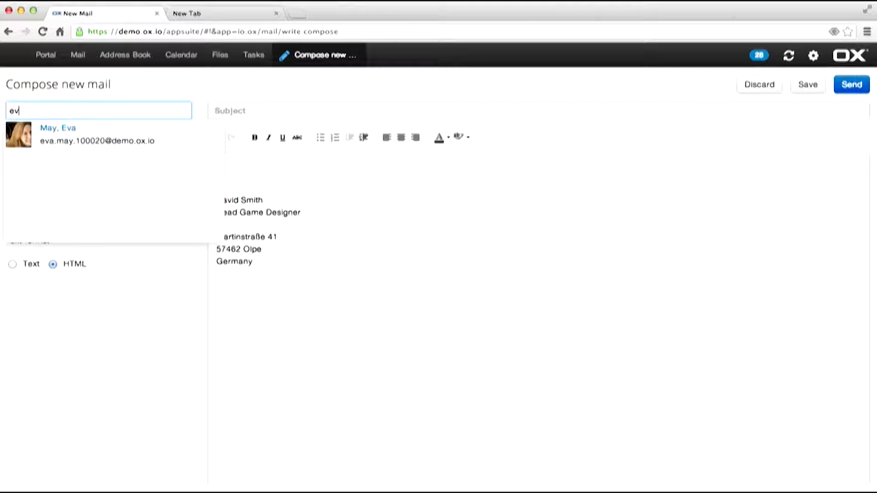
{"action": "left_click", "coordinate": [63, 133]}
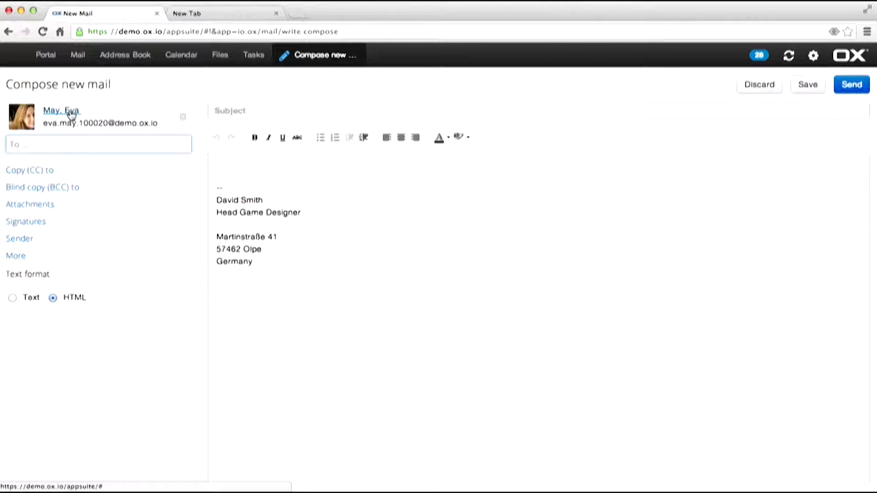
Step: Look through the recipient's contact details, recent conversations and shared appointments, and return to the draft
{"action": "left_click", "coordinate": [71, 115]}
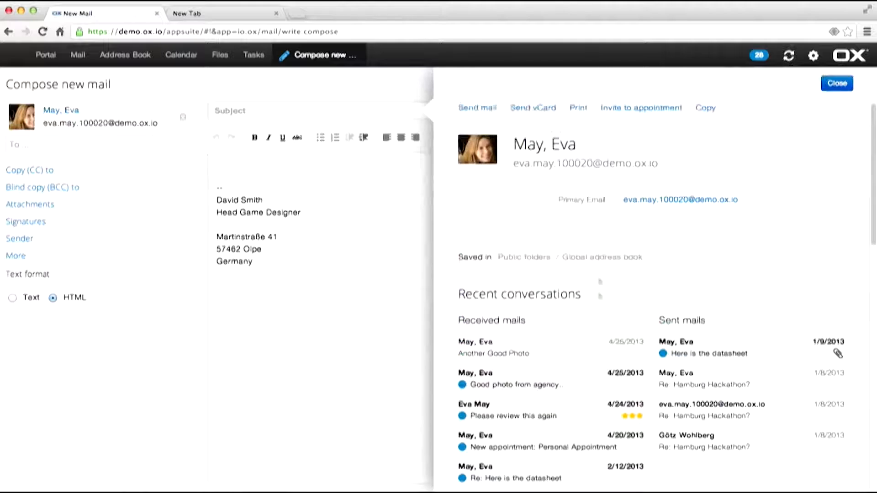
{"action": "scroll", "coordinate": [698, 400], "scroll_direction": "down", "scroll_amount": 3}
{"action": "scroll", "coordinate": [698, 400], "scroll_direction": "down", "scroll_amount": 11}
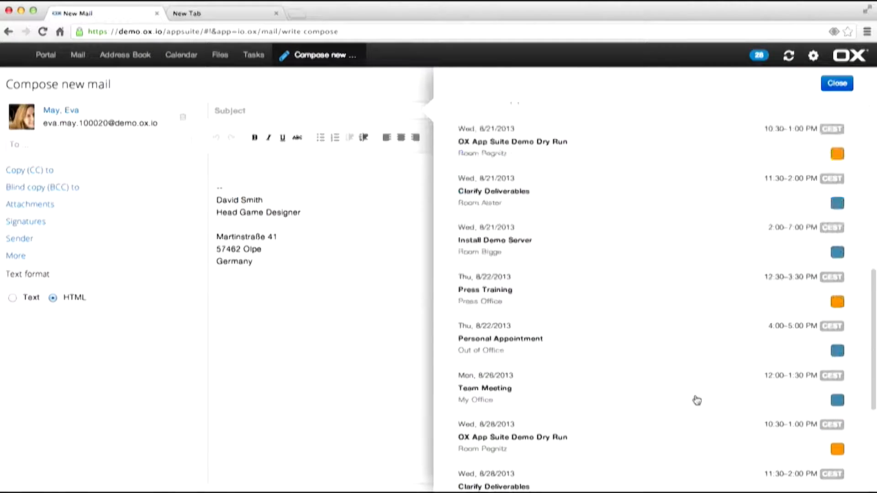
{"action": "scroll", "coordinate": [695, 402], "scroll_direction": "up", "scroll_amount": 5}
{"action": "scroll", "coordinate": [695, 401], "scroll_direction": "up", "scroll_amount": 10}
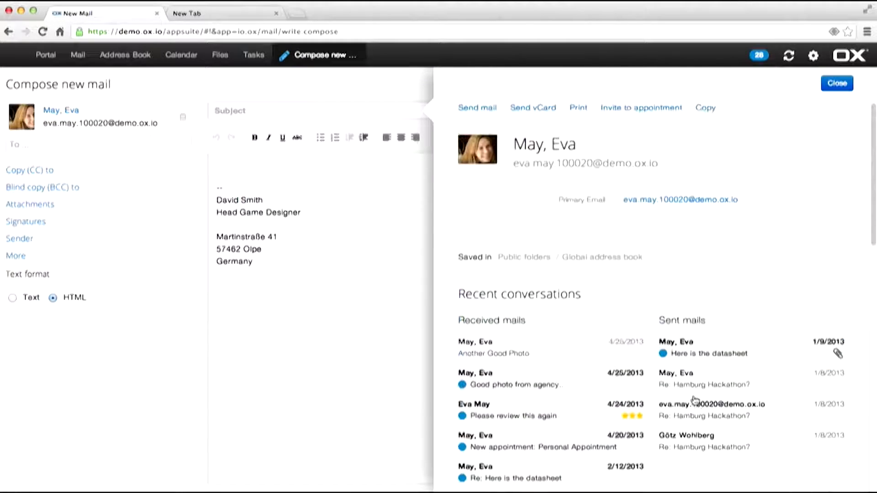
{"action": "left_click", "coordinate": [837, 84]}
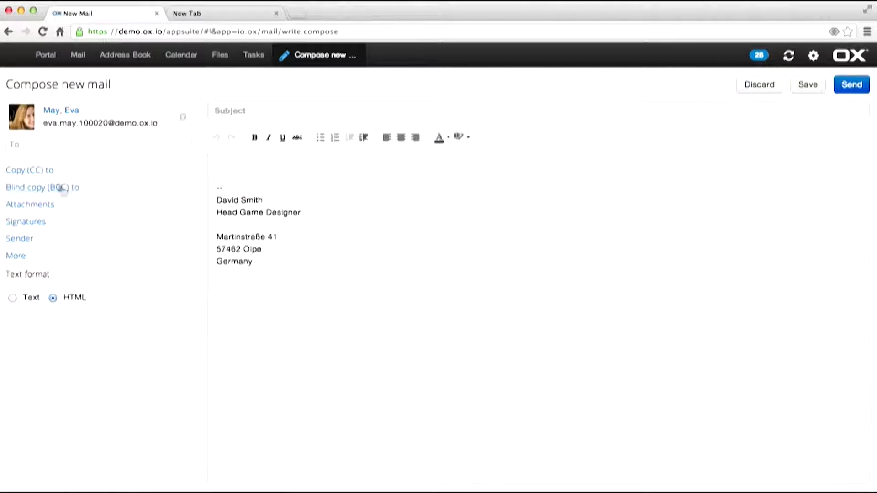
Step: Add the suggested contact matching "Pa" as a copy (CC) recipient, and briefly show and hide the blind copy field
{"action": "left_click", "coordinate": [36, 171]}
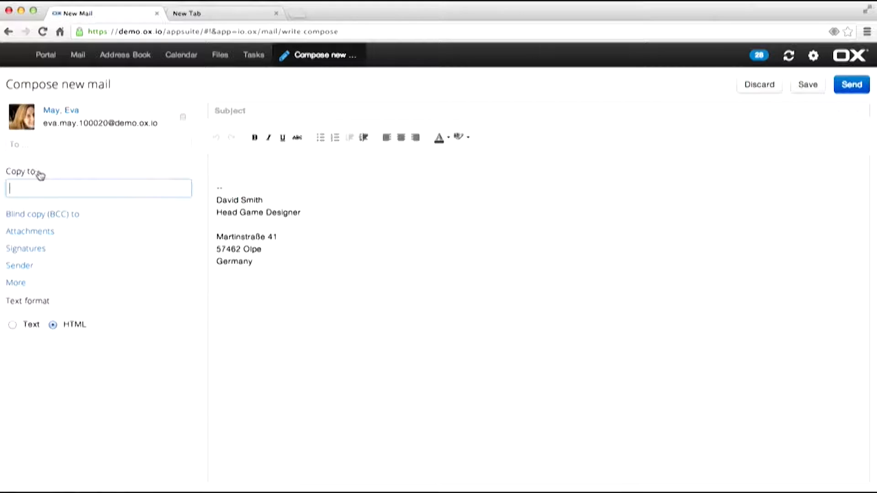
{"action": "type", "text": "Pa"}
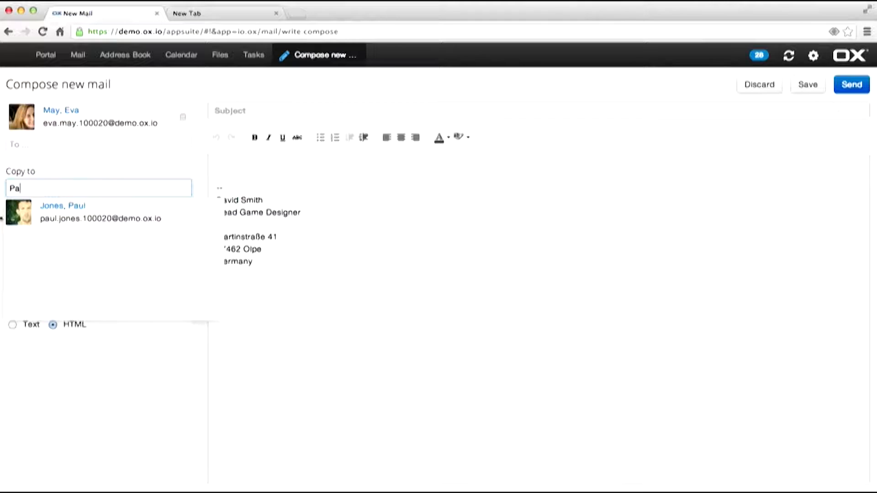
{"action": "left_click", "coordinate": [77, 208]}
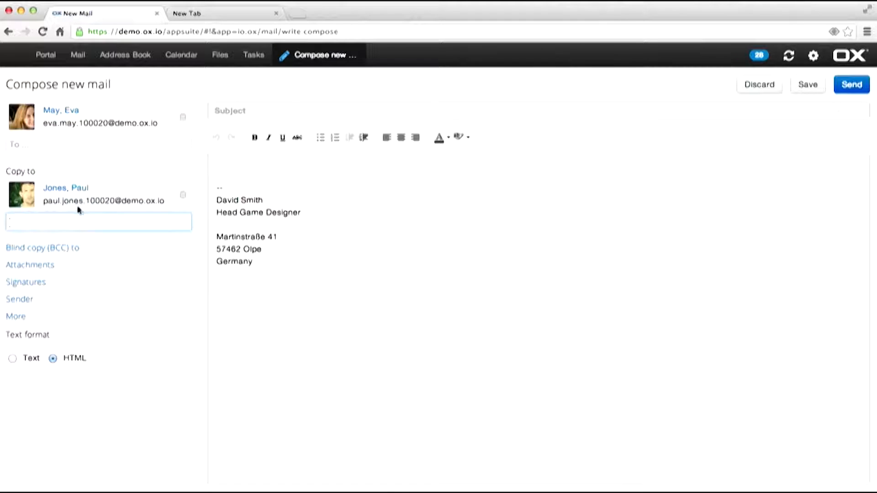
{"action": "left_click", "coordinate": [64, 252]}
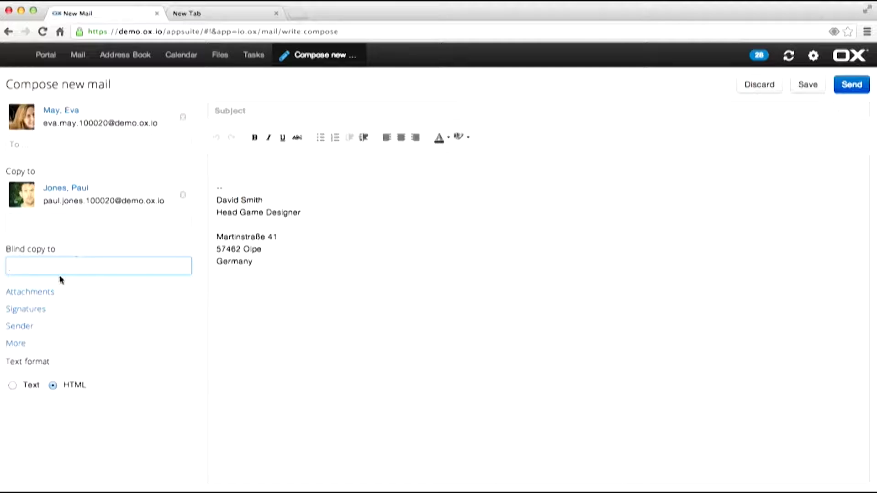
{"action": "left_click", "coordinate": [39, 250]}
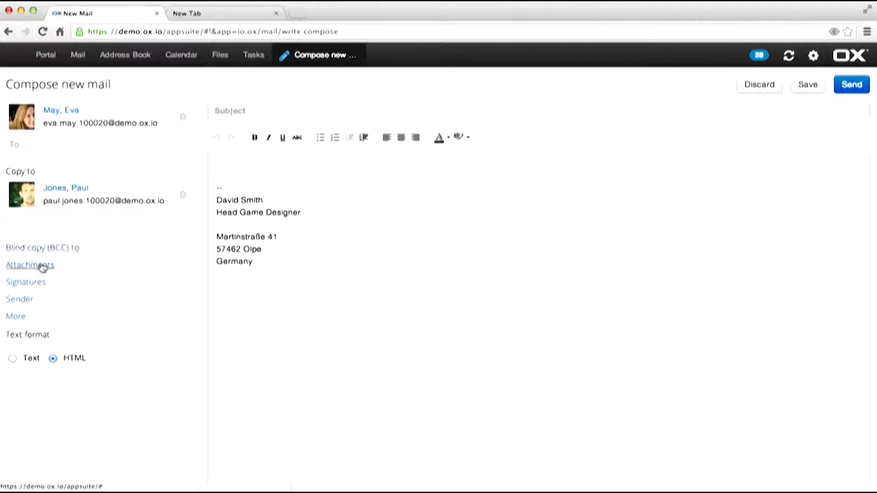
Step: Attach OX App Suite Map.jpg from the Pictures folder to the mail and preview the attachment
{"action": "left_click", "coordinate": [41, 266]}
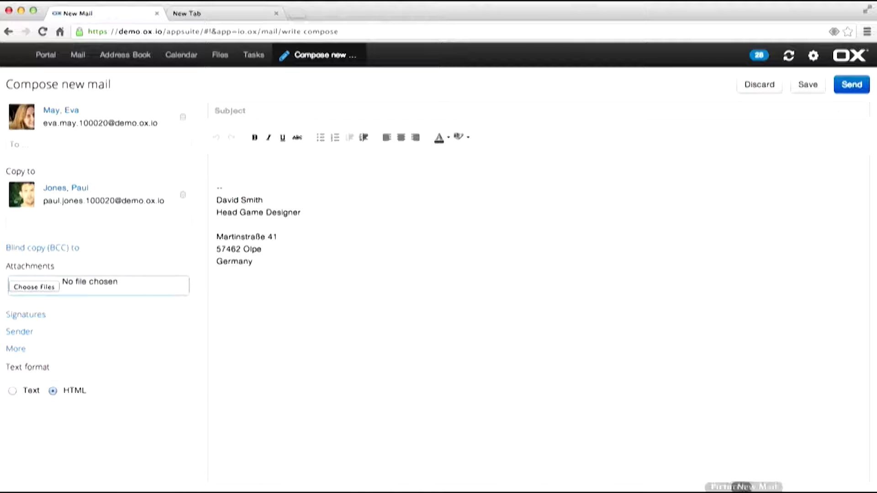
{"action": "left_click", "coordinate": [718, 491]}
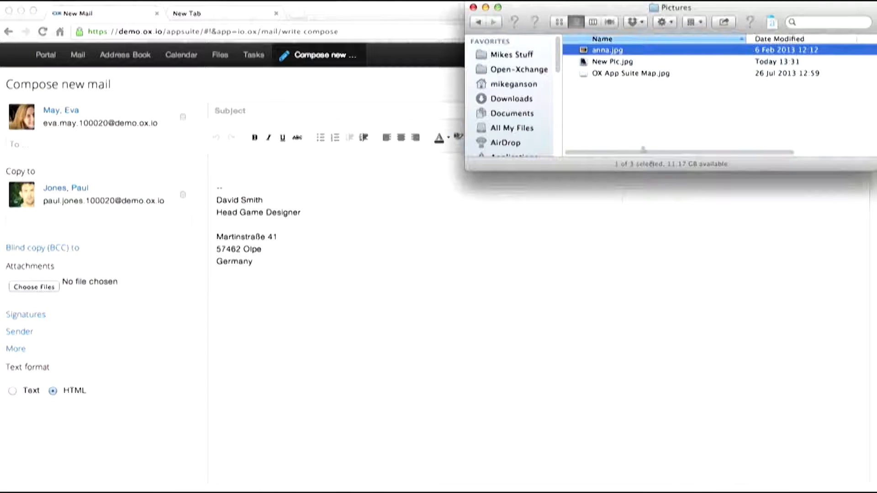
{"action": "left_click_drag", "start_coordinate": [627, 74], "coordinate": [117, 259]}
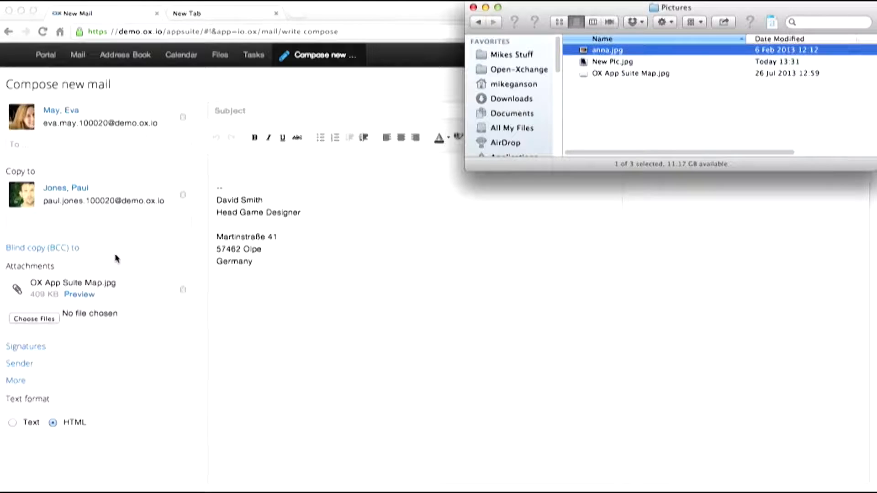
{"action": "left_click", "coordinate": [486, 8]}
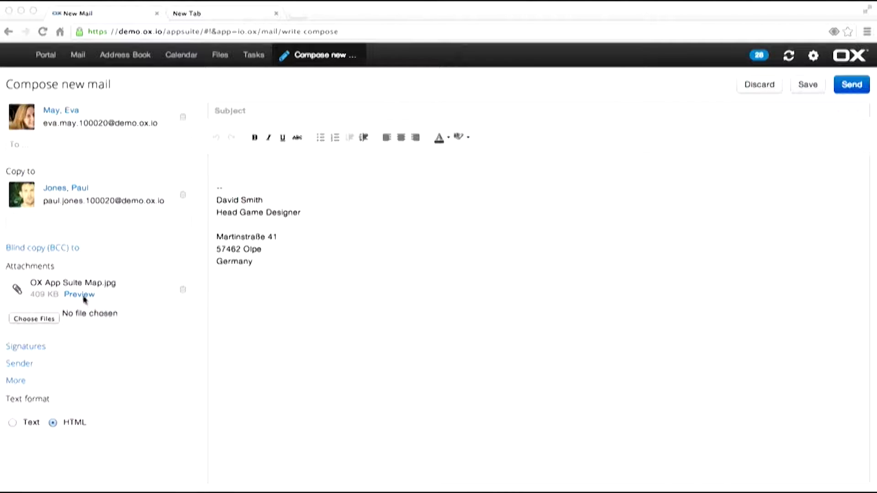
{"action": "left_click", "coordinate": [81, 295]}
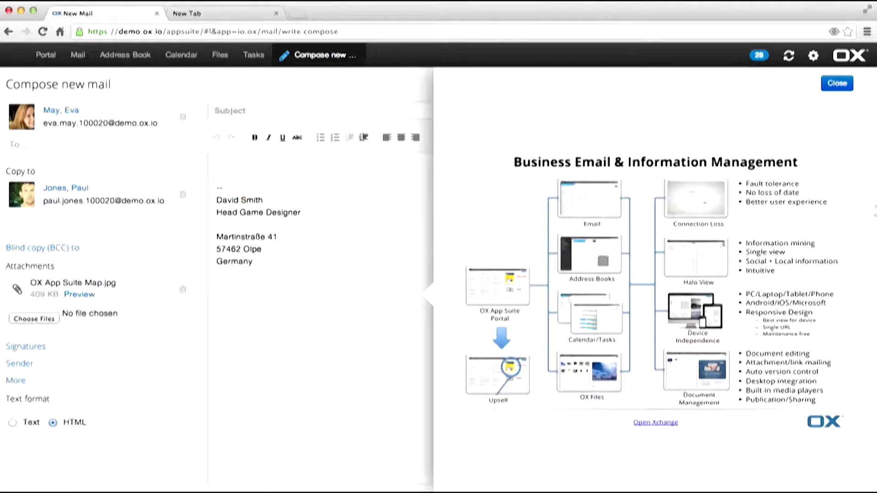
{"action": "left_click", "coordinate": [836, 86]}
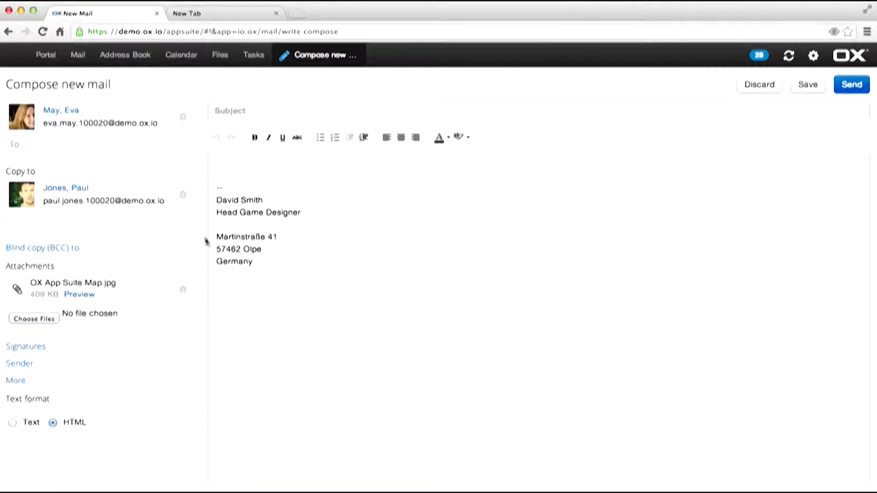
Step: Try the Basic signature and no signature in the mail, and set it back to the General signature
{"action": "left_click", "coordinate": [33, 353]}
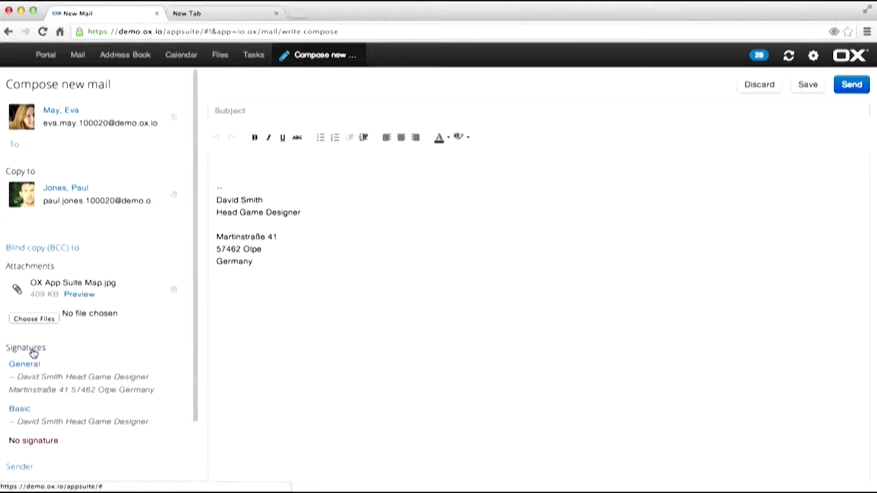
{"action": "left_click", "coordinate": [25, 413]}
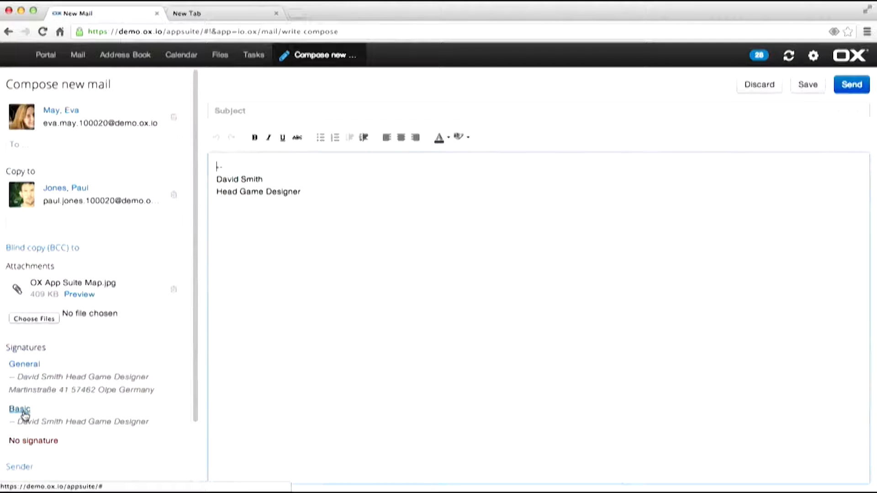
{"action": "left_click", "coordinate": [26, 365]}
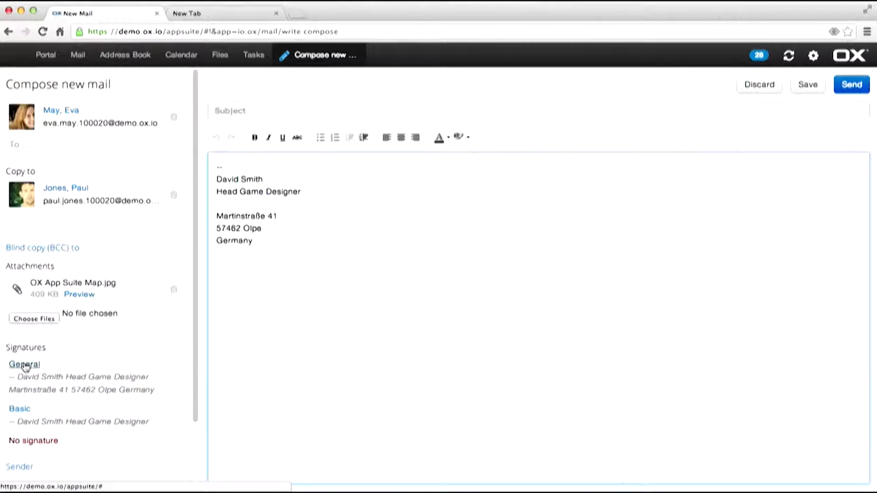
{"action": "left_click", "coordinate": [35, 441]}
{"action": "left_click", "coordinate": [27, 365]}
{"action": "left_click", "coordinate": [29, 349]}
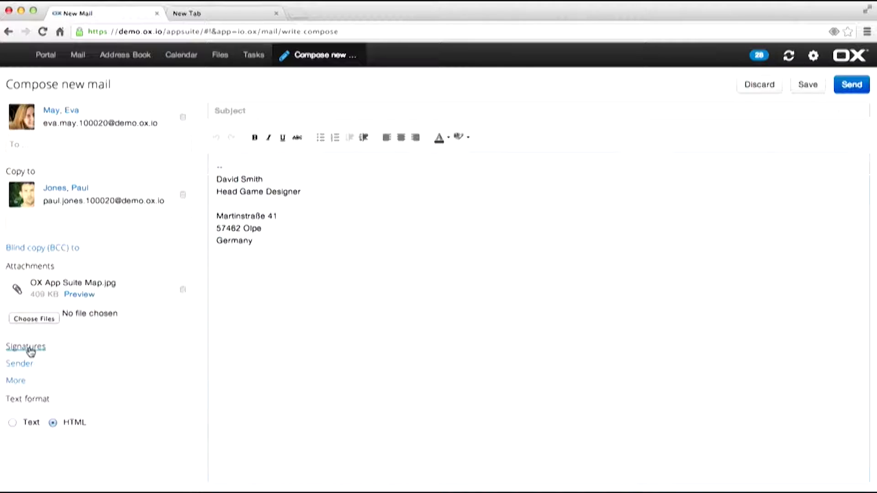
Step: Examine the Mail settings down to the signature management section, and return to the mail draft
{"action": "left_click", "coordinate": [813, 56]}
{"action": "left_click", "coordinate": [798, 81]}
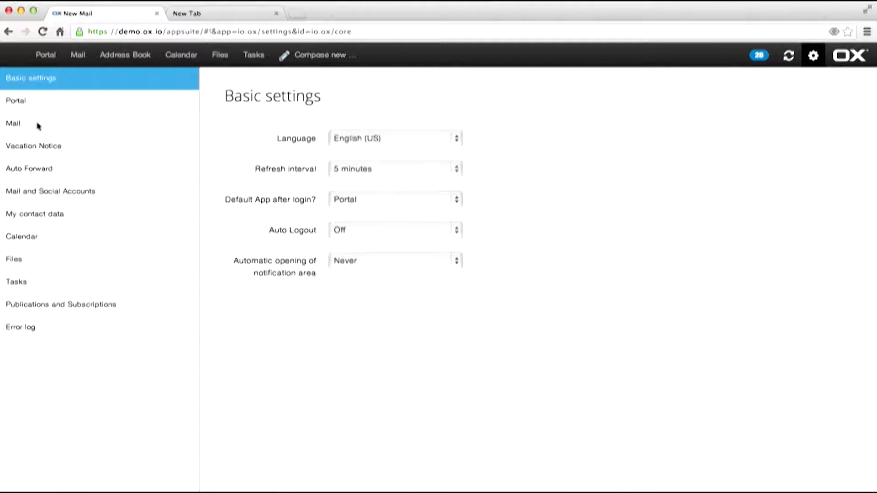
{"action": "left_click", "coordinate": [37, 123]}
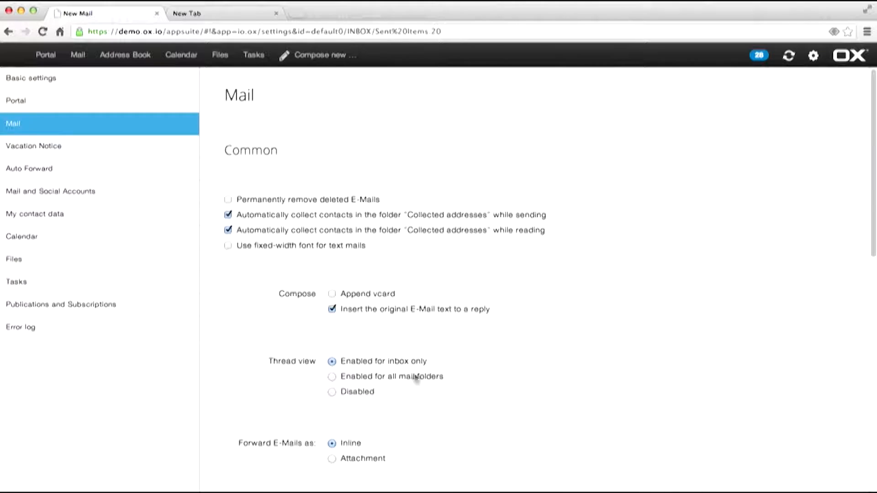
{"action": "scroll", "coordinate": [416, 377], "scroll_direction": "down", "scroll_amount": 10}
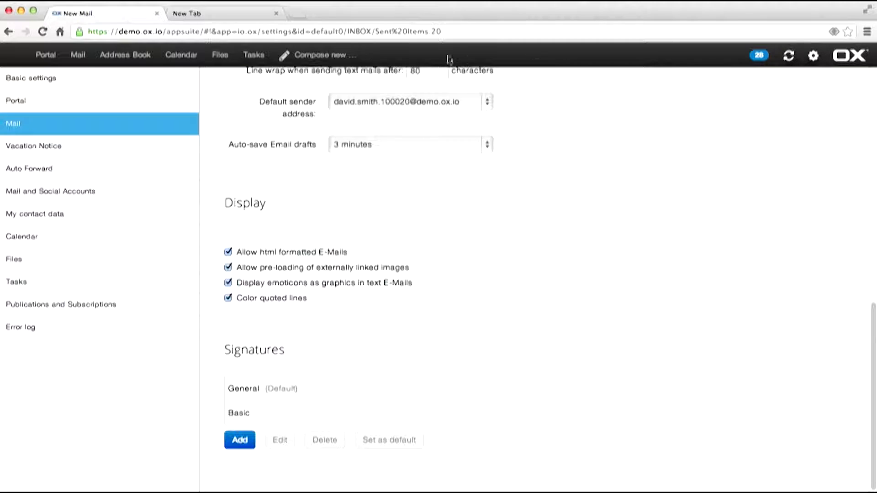
{"action": "left_click", "coordinate": [321, 59]}
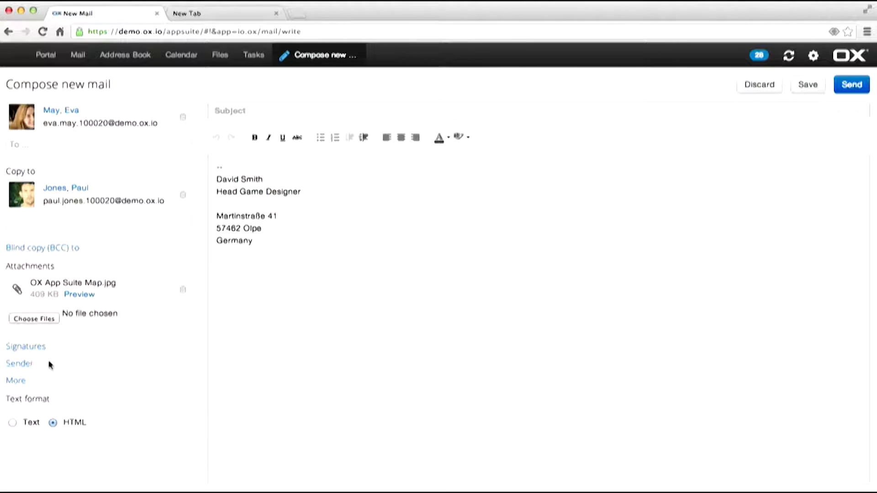
Step: Check the sender addresses available for the mail and its priority and vCard options without changing them
{"action": "left_click", "coordinate": [19, 364]}
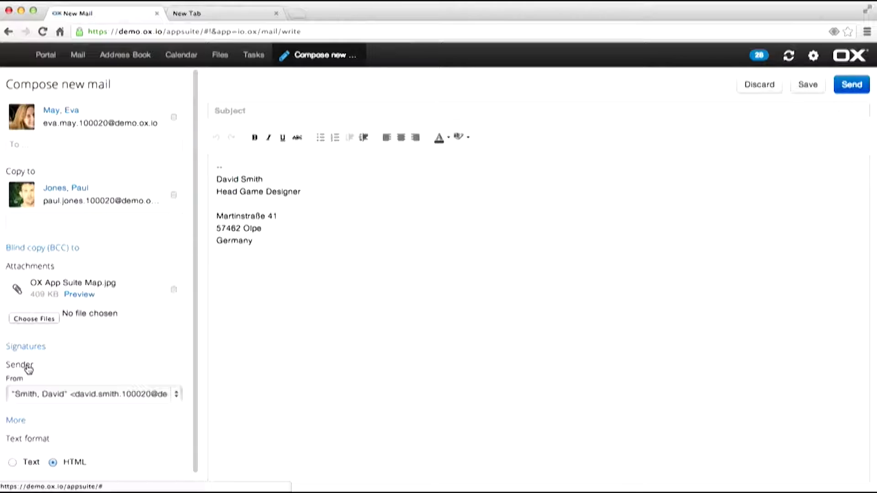
{"action": "left_click", "coordinate": [71, 395]}
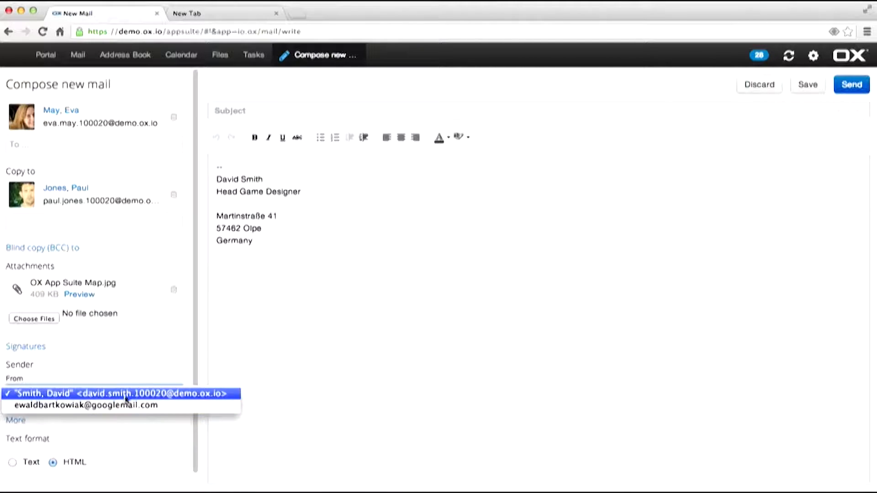
{"action": "left_click", "coordinate": [126, 367]}
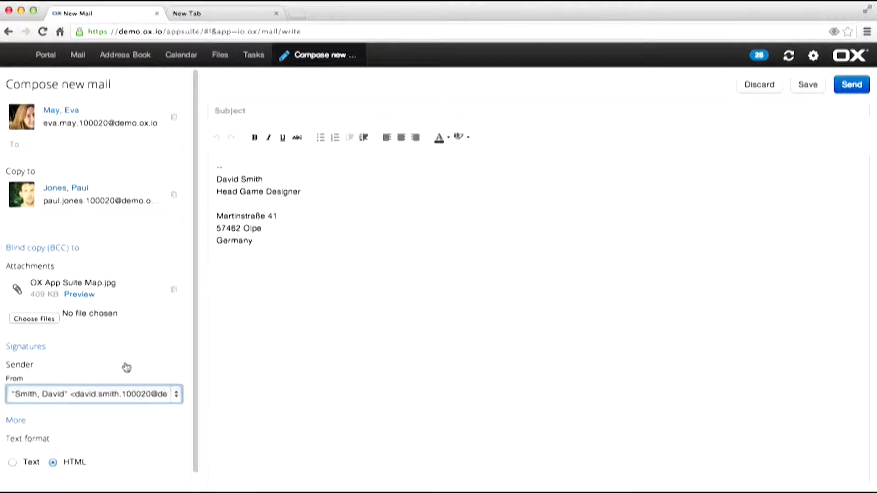
{"action": "left_click", "coordinate": [21, 366]}
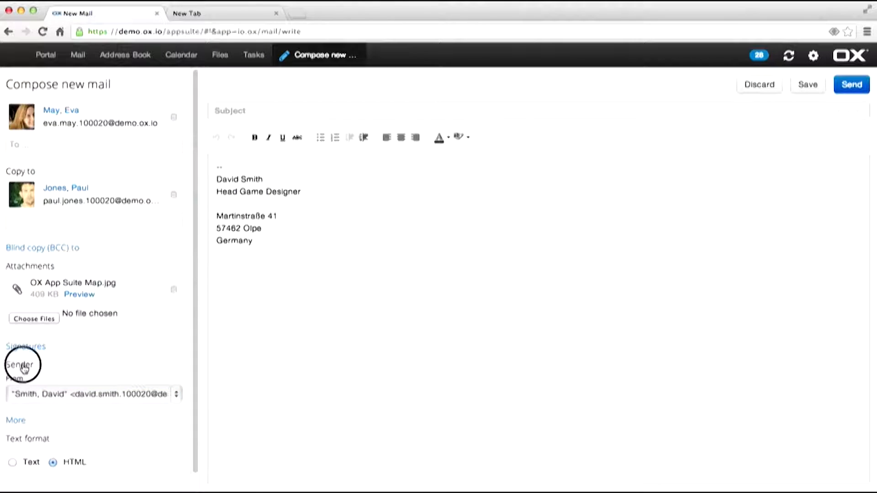
{"action": "left_click", "coordinate": [16, 381]}
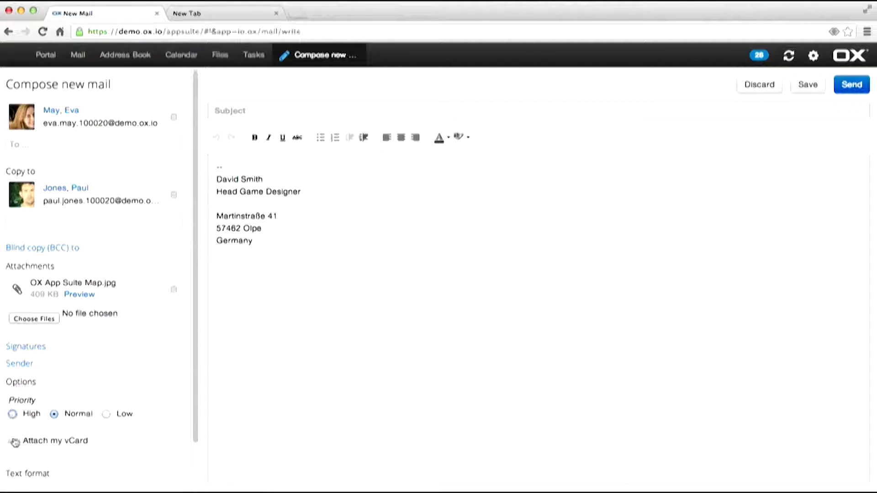
{"action": "left_click", "coordinate": [18, 382]}
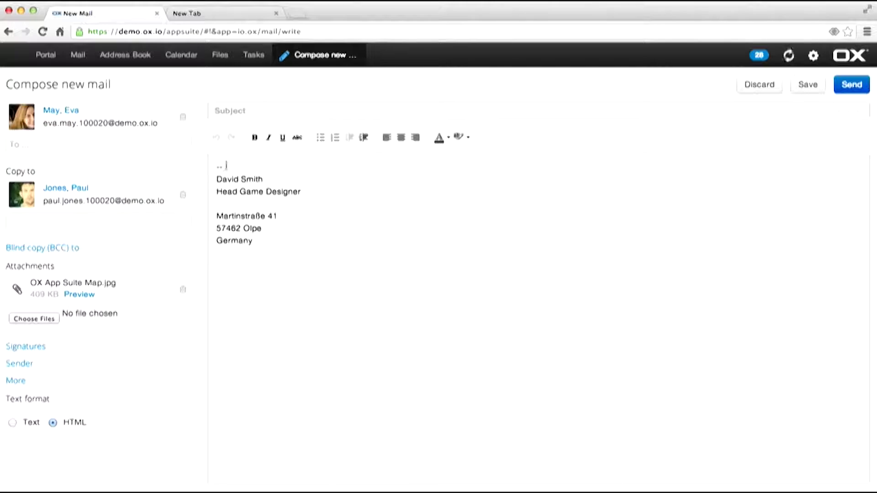
Step: Enter "a test email" as the subject of the mail
{"action": "left_click", "coordinate": [244, 113]}
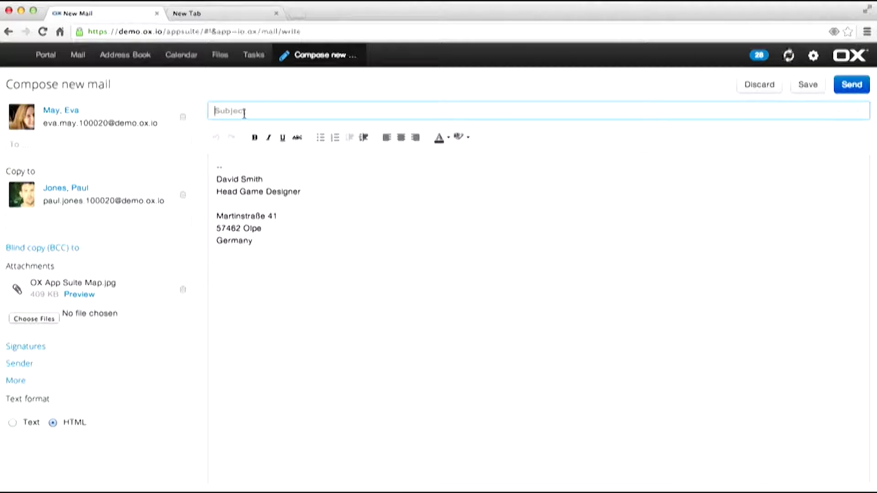
{"action": "type", "text": "This is a "}
{"action": "type", "text": "test email"}
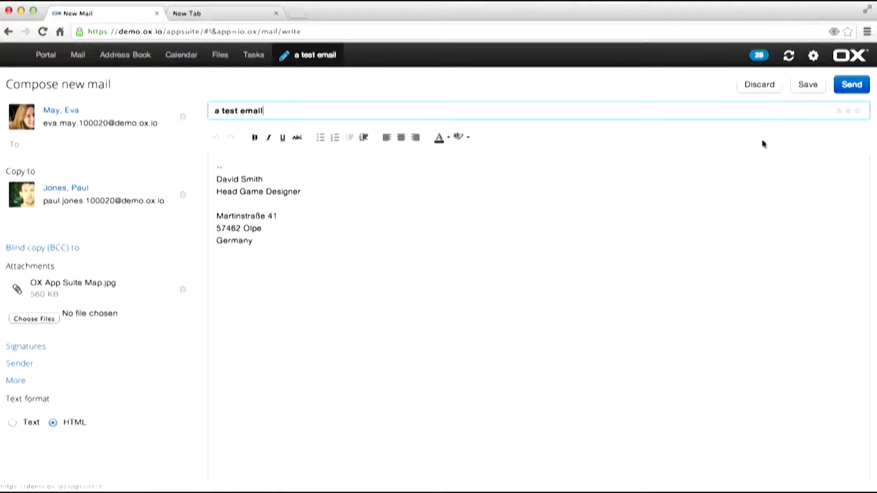
Step: Look up the auto-save interval for email drafts in the Mail settings, and return to the mail being composed
{"action": "left_click", "coordinate": [813, 60]}
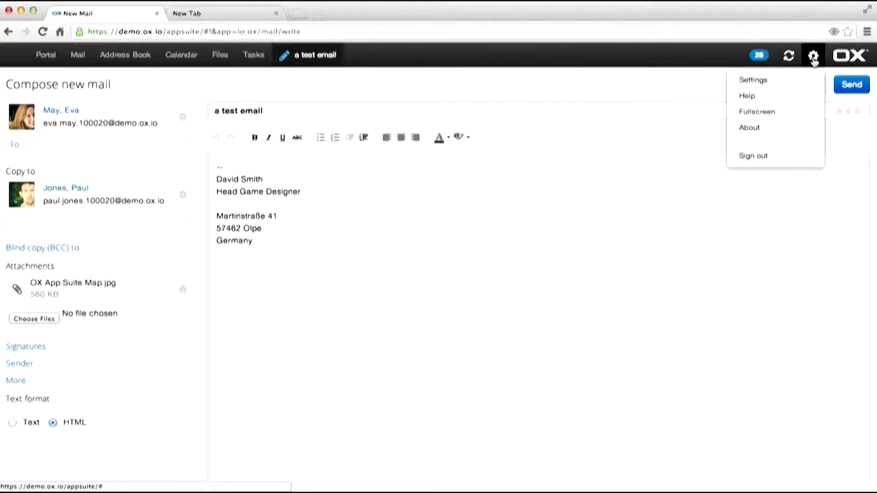
{"action": "left_click", "coordinate": [790, 80]}
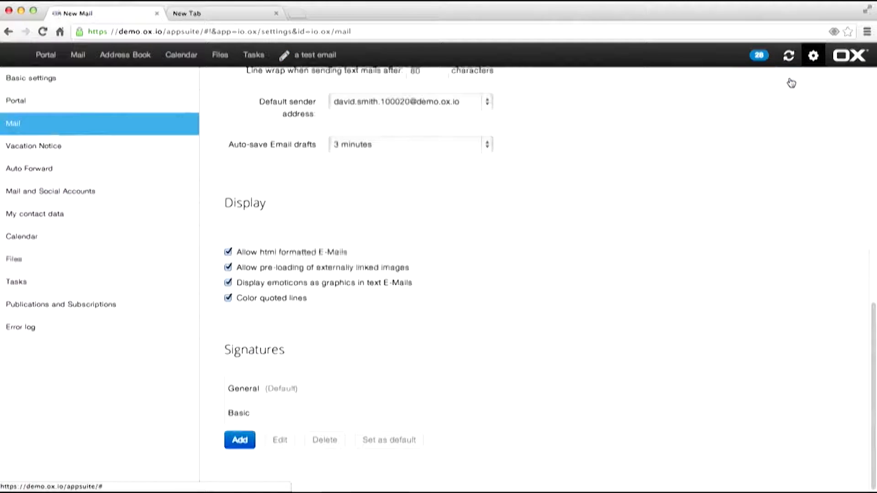
{"action": "scroll", "coordinate": [489, 321], "scroll_direction": "up", "scroll_amount": 5}
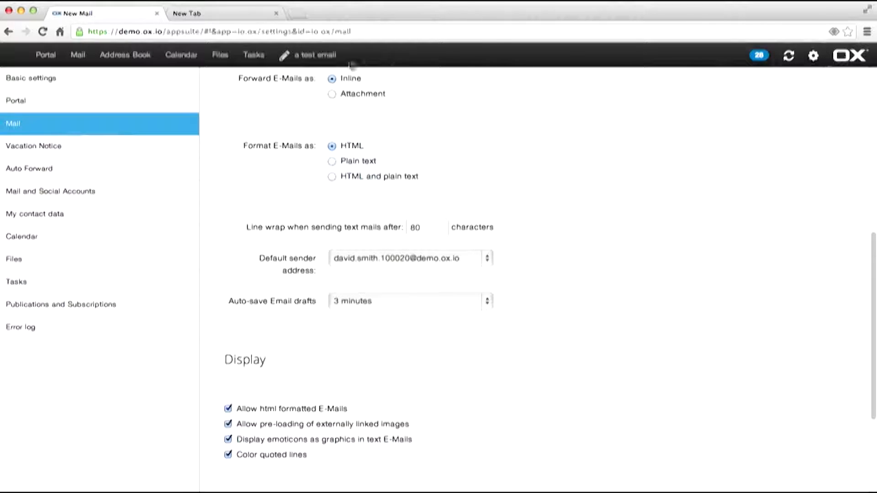
{"action": "left_click", "coordinate": [328, 63]}
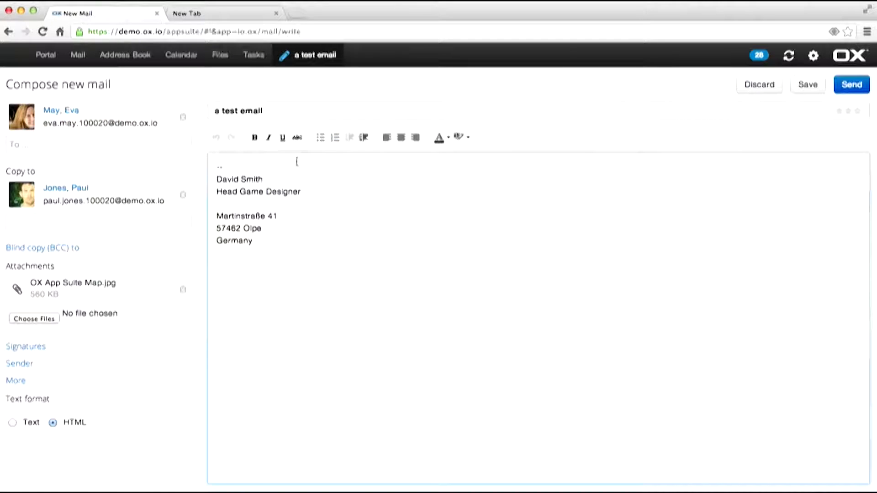
Step: Write a short greeting to the main recipient above the signature, and close the mail by saving it as a draft
{"action": "key", "text": "Return"}
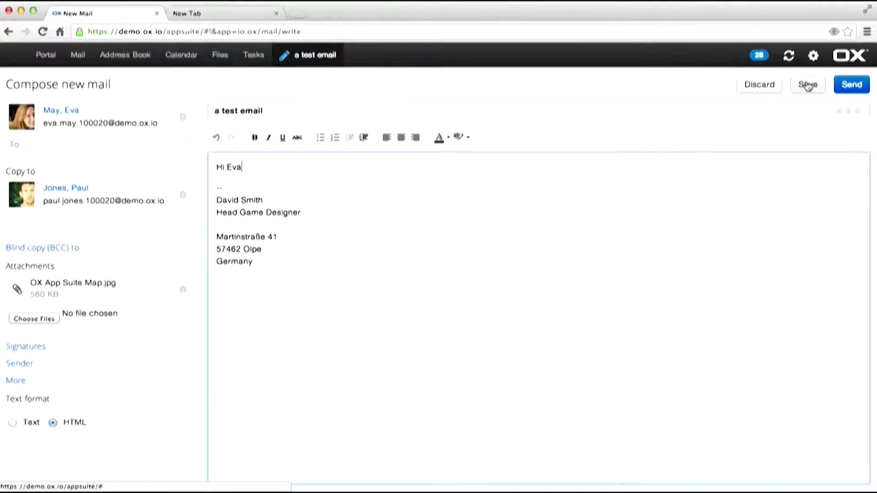
{"action": "left_click", "coordinate": [756, 86]}
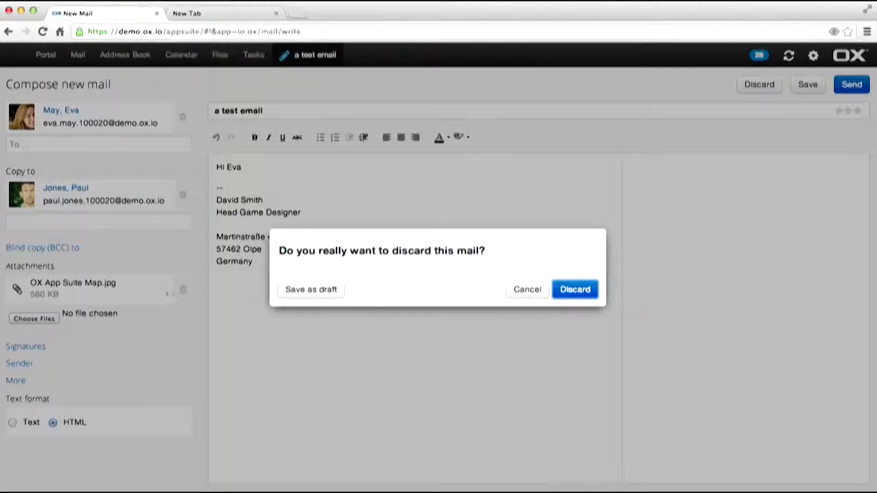
{"action": "left_click", "coordinate": [289, 289]}
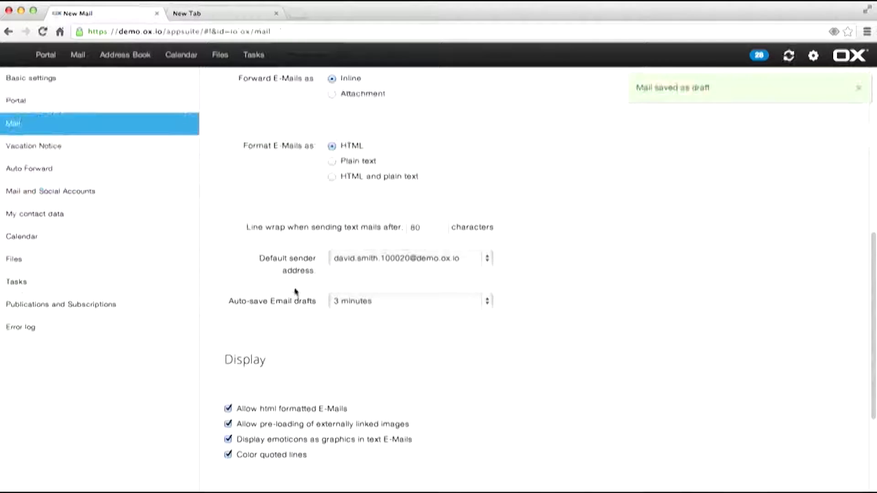
Step: Open the Drafts folder in Mail and view the saved draft "a test email"
{"action": "left_click", "coordinate": [79, 56]}
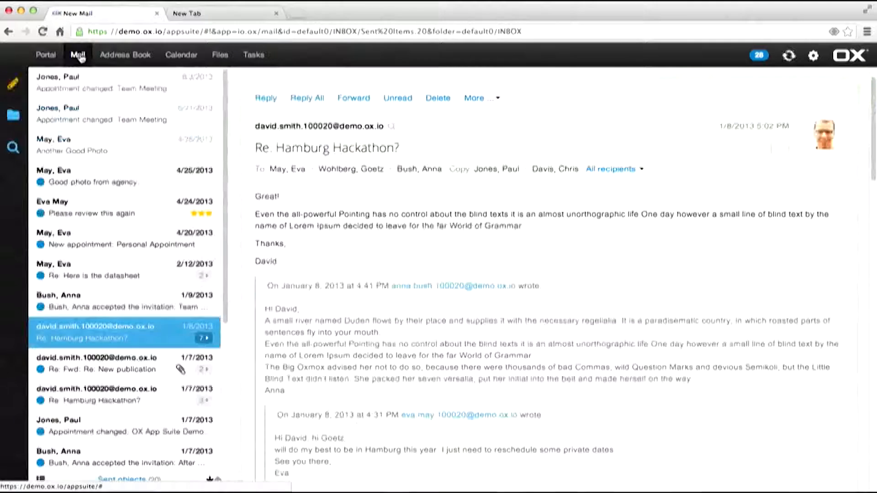
{"action": "left_click", "coordinate": [14, 118]}
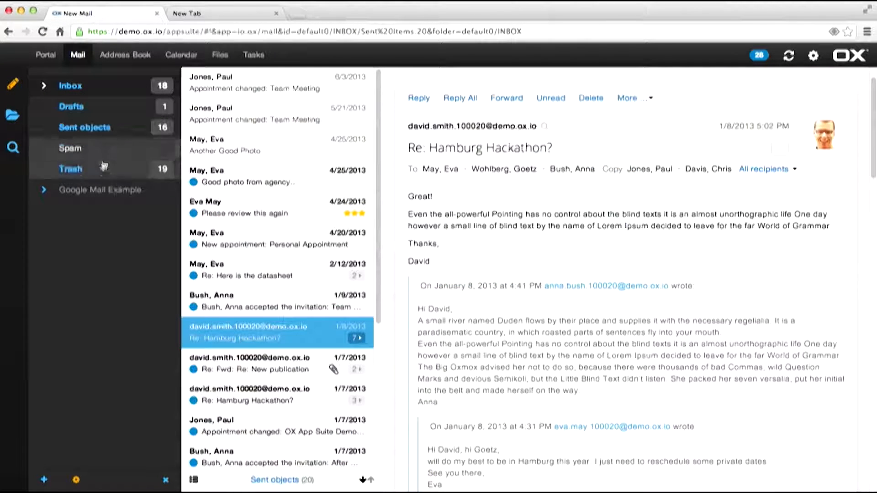
{"action": "left_click", "coordinate": [98, 110]}
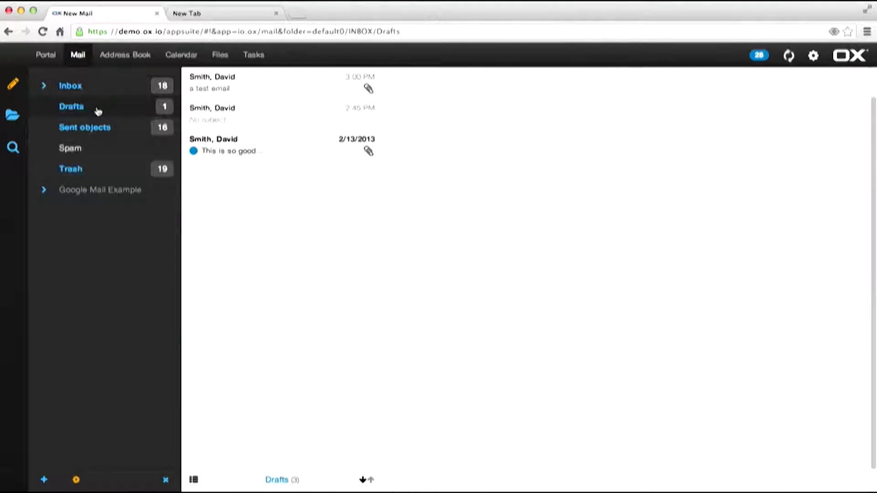
{"action": "left_click", "coordinate": [256, 89]}
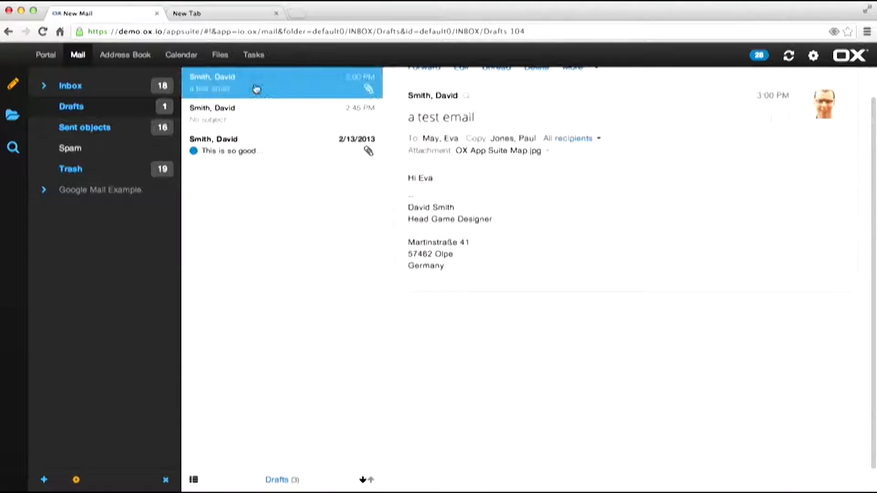
{"action": "scroll", "coordinate": [543, 241], "scroll_direction": "up", "scroll_amount": 1}
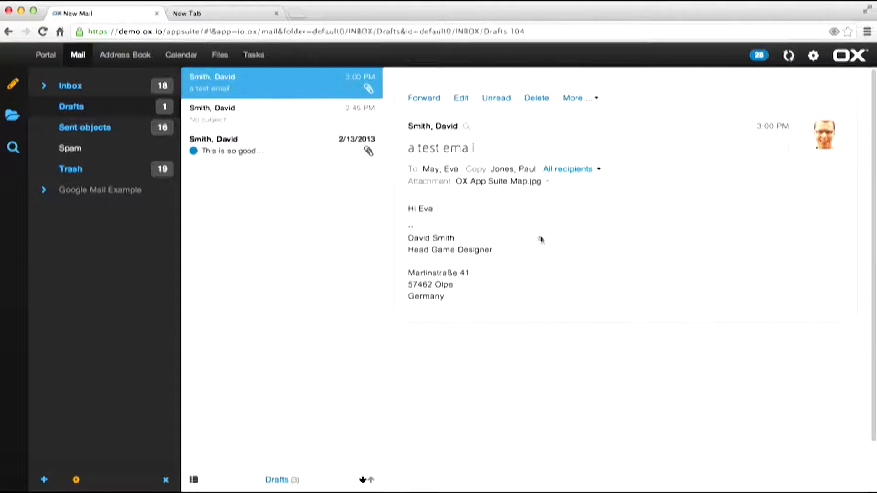
Step: Check the Sent objects folder, return to the Inbox and hide the folder tree
{"action": "left_click", "coordinate": [92, 132]}
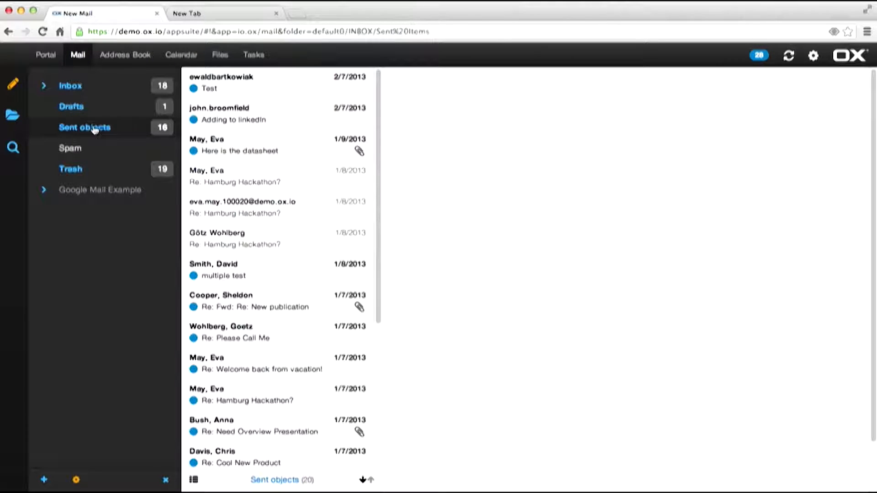
{"action": "left_click", "coordinate": [68, 86]}
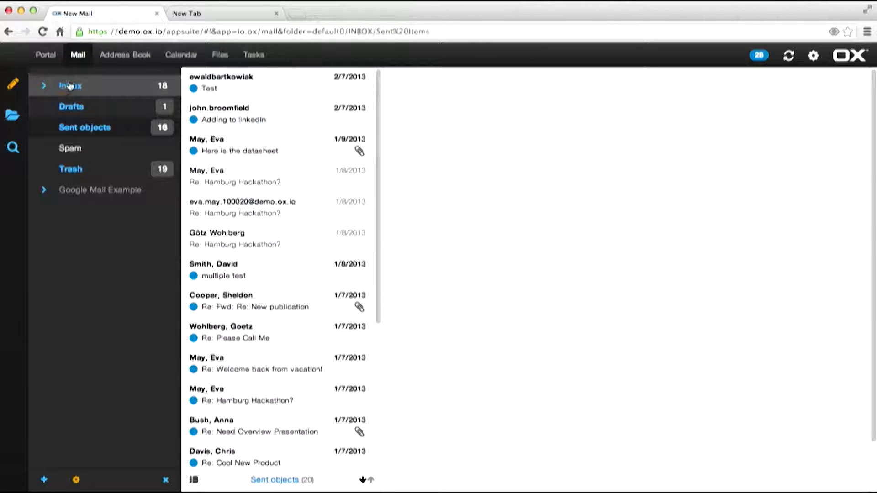
{"action": "left_click", "coordinate": [13, 116]}
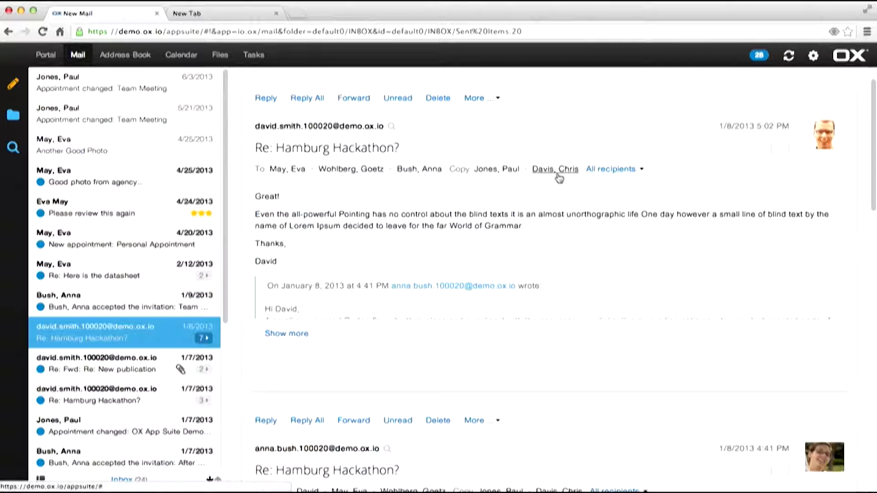
Step: Open a Reply and a Reply All to the "Re: Hamburg Hackathon?" mail to compare their recipients, discarding each one
{"action": "mouse_move", "coordinate": [559, 178]}
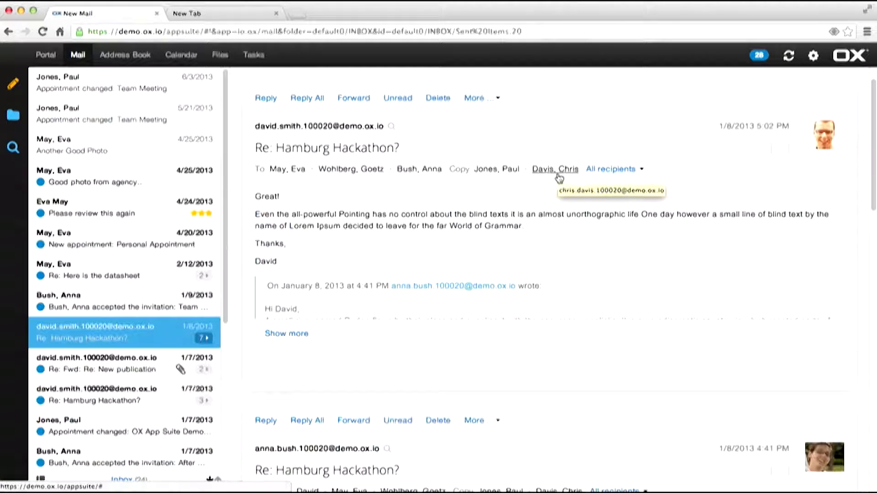
{"action": "left_click", "coordinate": [268, 99]}
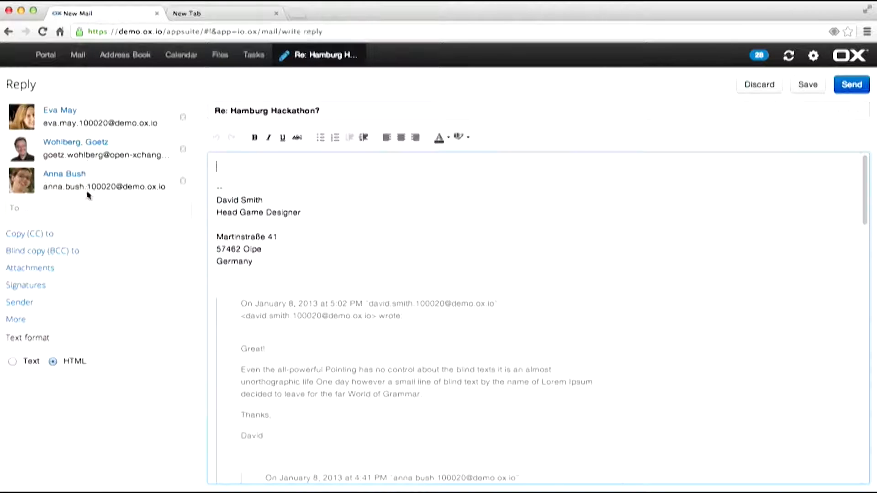
{"action": "left_click", "coordinate": [760, 84]}
{"action": "left_click", "coordinate": [309, 97]}
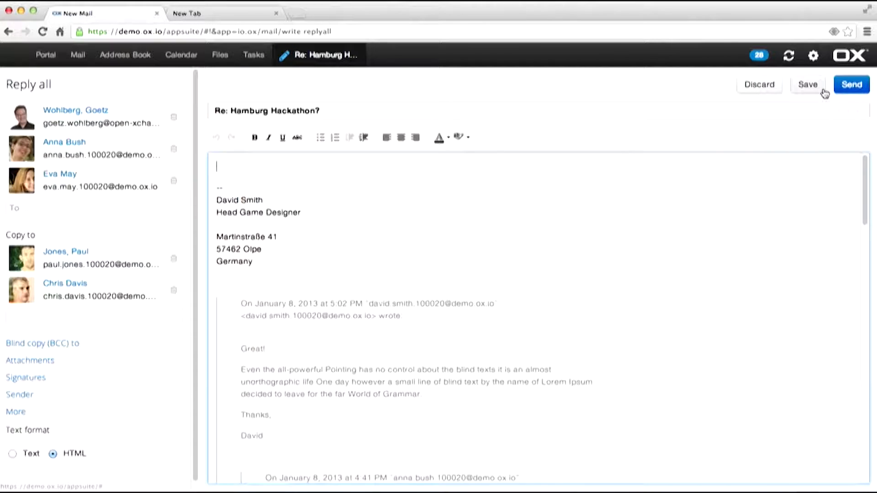
{"action": "left_click", "coordinate": [760, 87]}
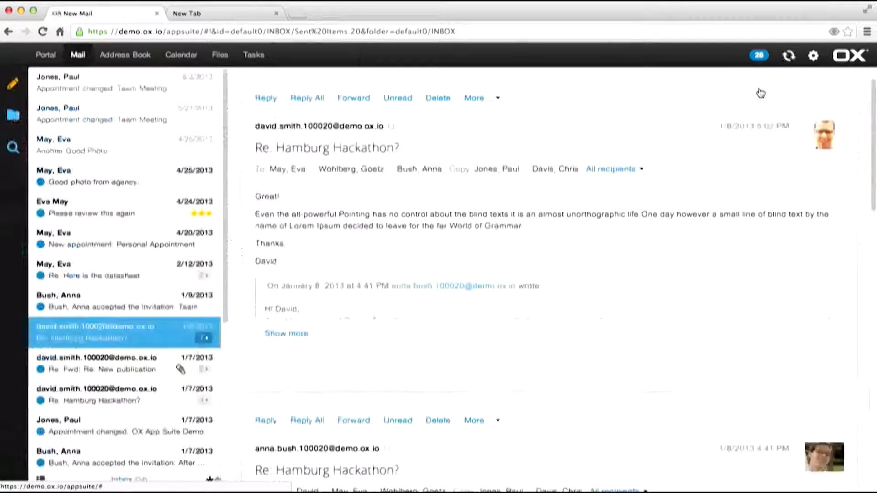
Step: Open a forward of the "Re: Hamburg Hackathon?" mail, highlight the Fwd prefix in its subject, and discard it
{"action": "left_click", "coordinate": [360, 102]}
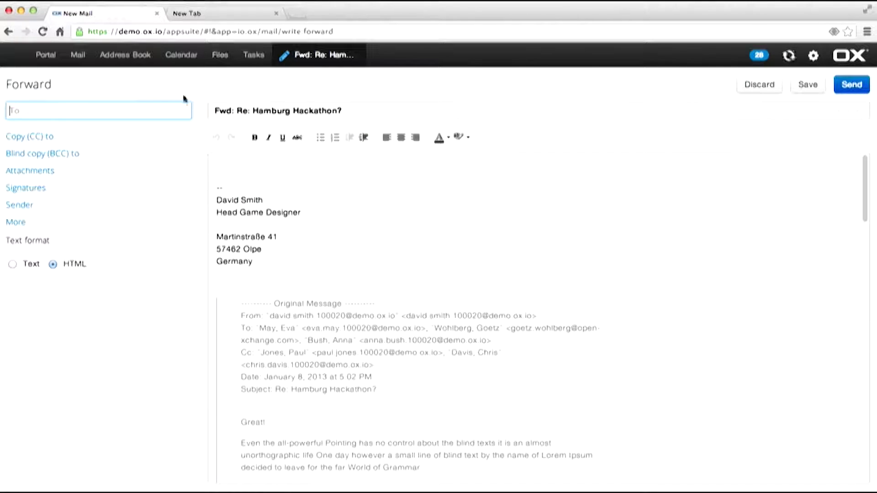
{"action": "double_click", "coordinate": [228, 111]}
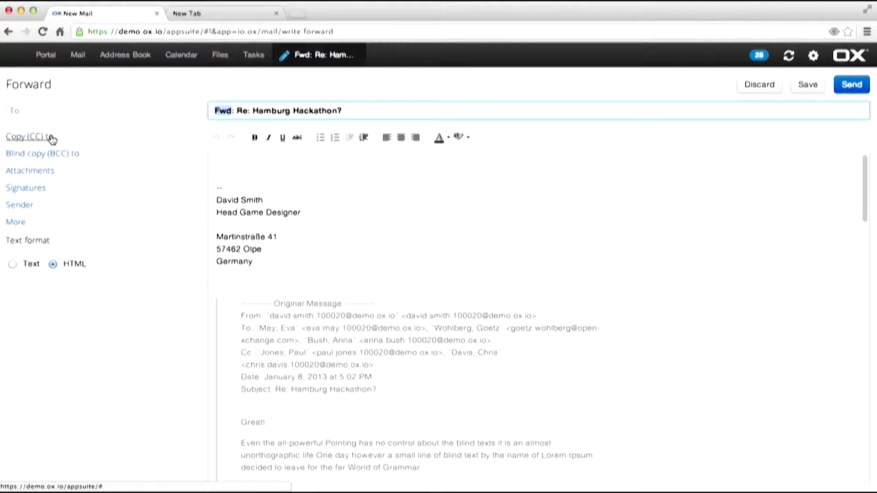
{"action": "left_click", "coordinate": [770, 89]}
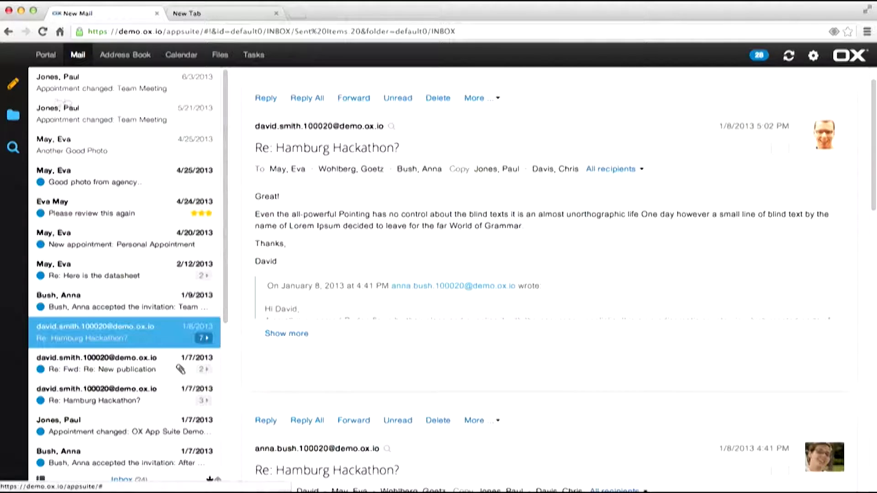
Step: Compose a new mail with the body text "This is a good email", and dismiss the browser's request to open email links
{"action": "left_click", "coordinate": [13, 84]}
{"action": "left_click", "coordinate": [249, 198]}
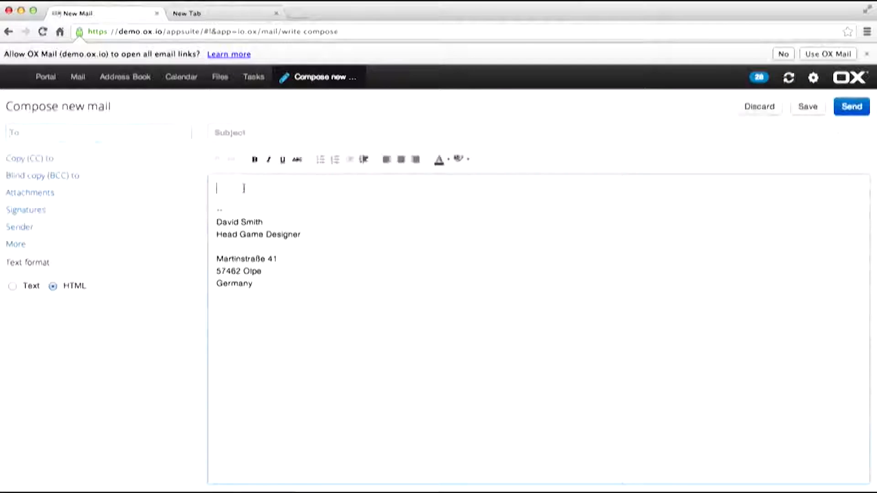
{"action": "type", "text": "This is a good email"}
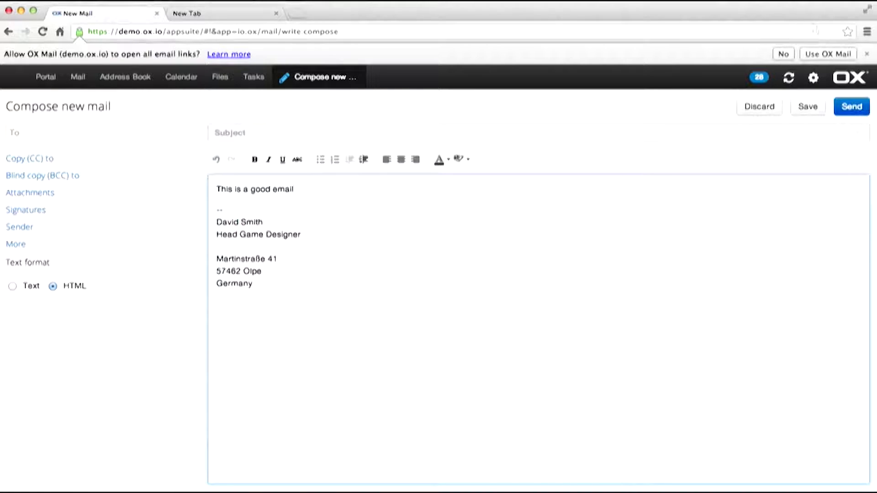
{"action": "left_click", "coordinate": [865, 55]}
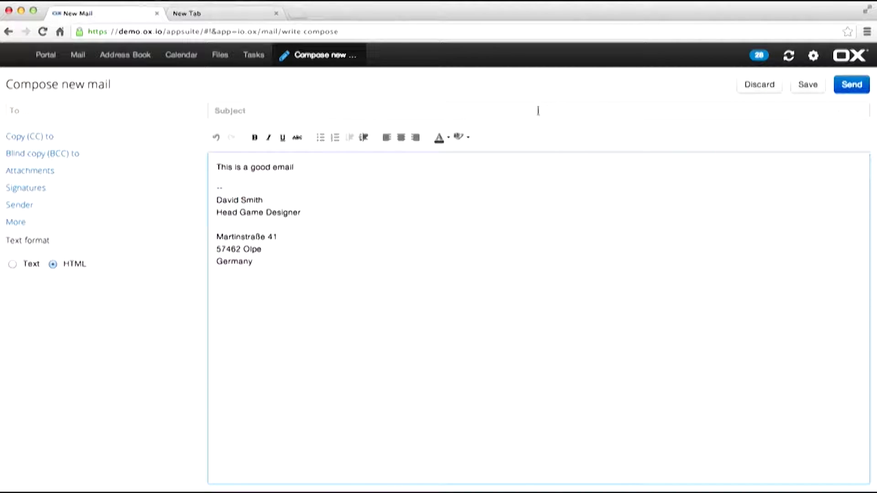
Step: Close the browser tab with the unsaved mail, and reopen App Suite-Demo from its bookmark
{"action": "left_click", "coordinate": [157, 15]}
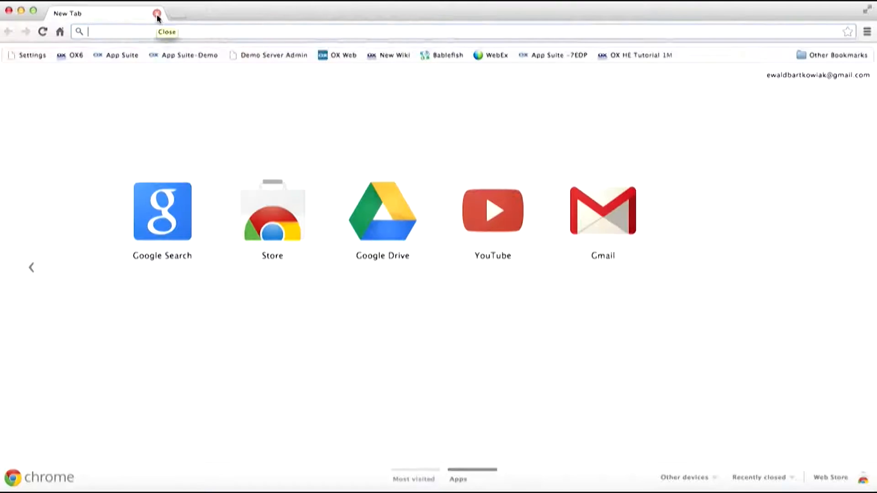
{"action": "left_click", "coordinate": [199, 57]}
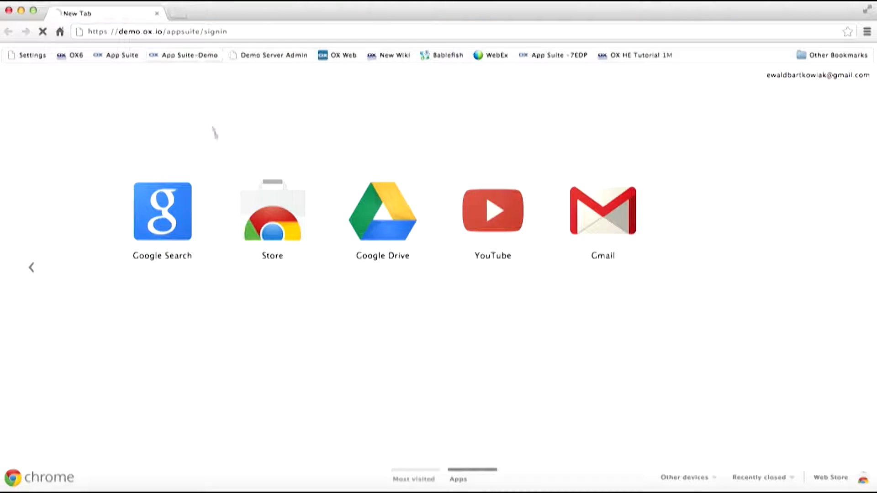